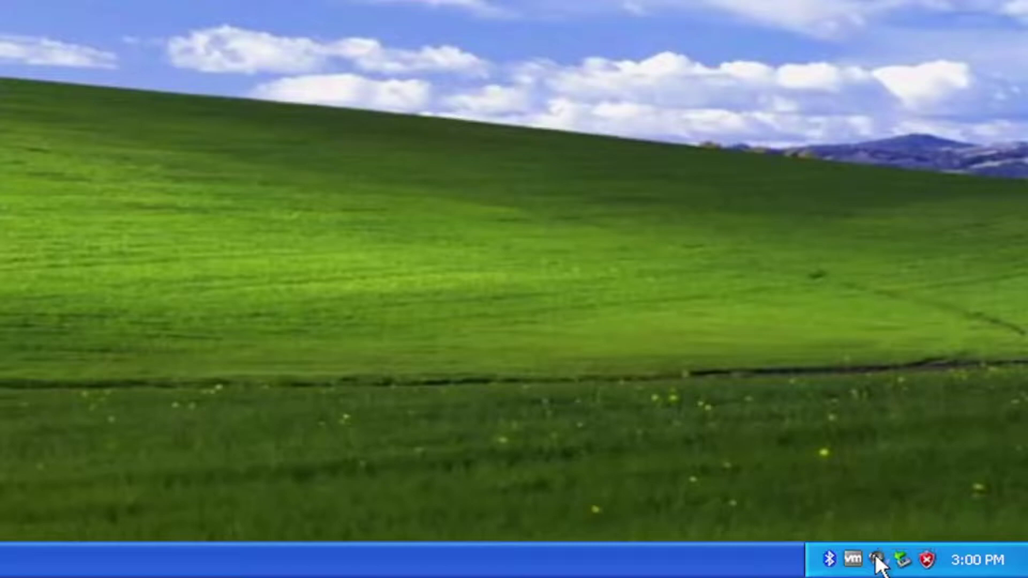
- Nudge the master volume slightly lower in the tray's Volume Control mixer
{"action": "double_click", "coordinate": [877, 560]}
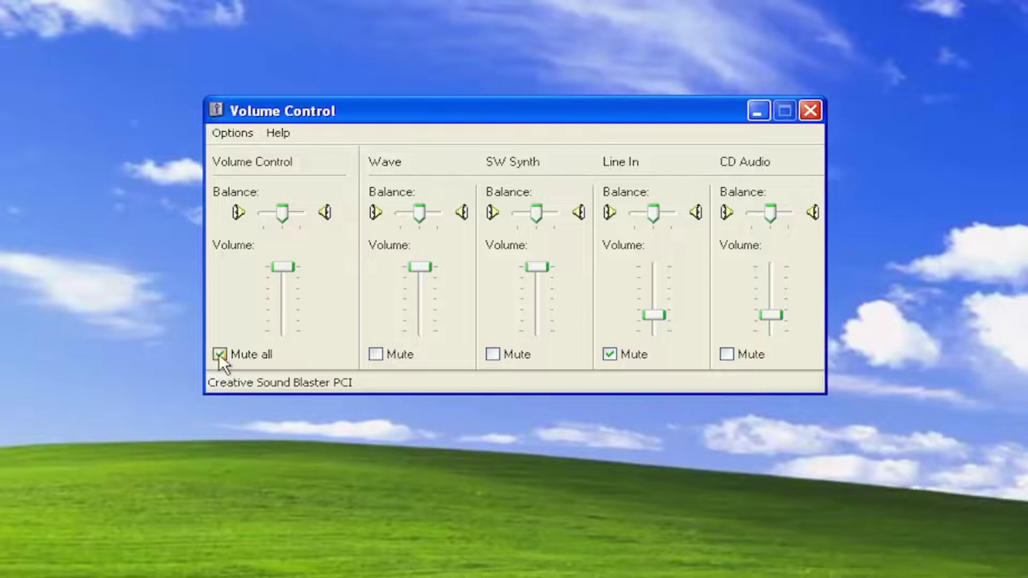
{"action": "left_click", "coordinate": [276, 280]}
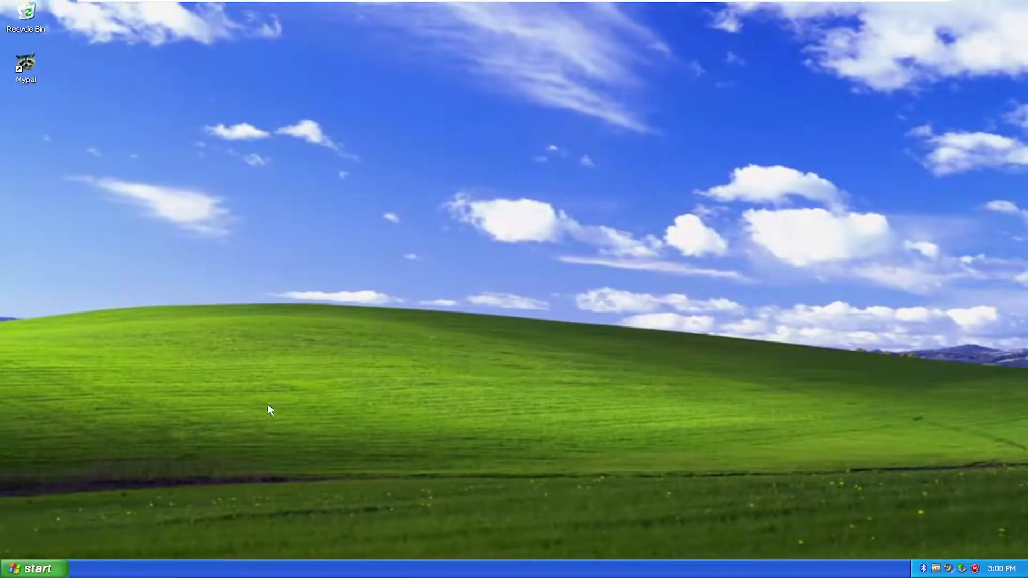
- Reach Sounds and Audio Devices Properties via Control Panel's Sounds, Speech, and Audio Devices page
{"action": "left_click", "coordinate": [34, 570]}
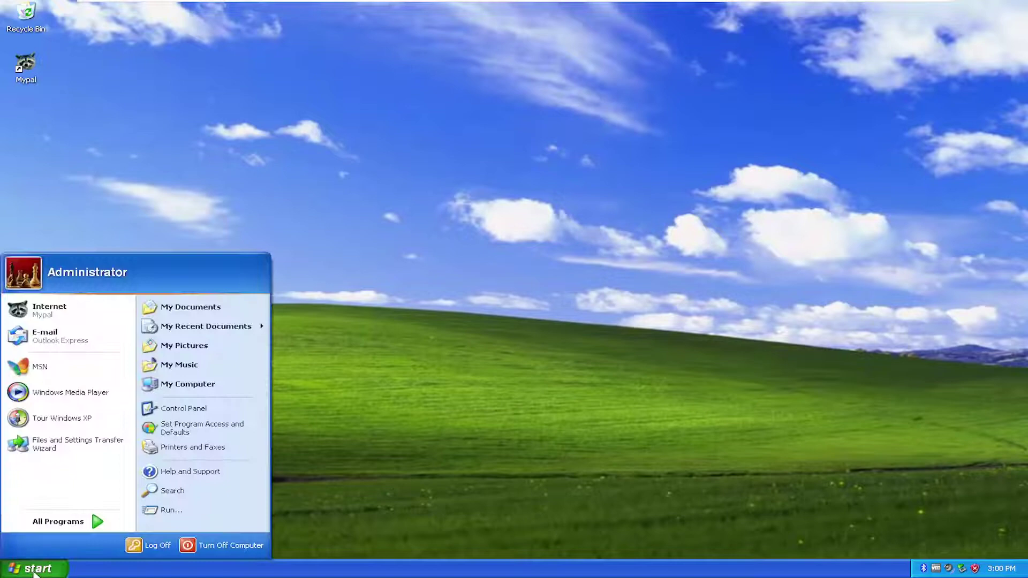
{"action": "left_click", "coordinate": [190, 412]}
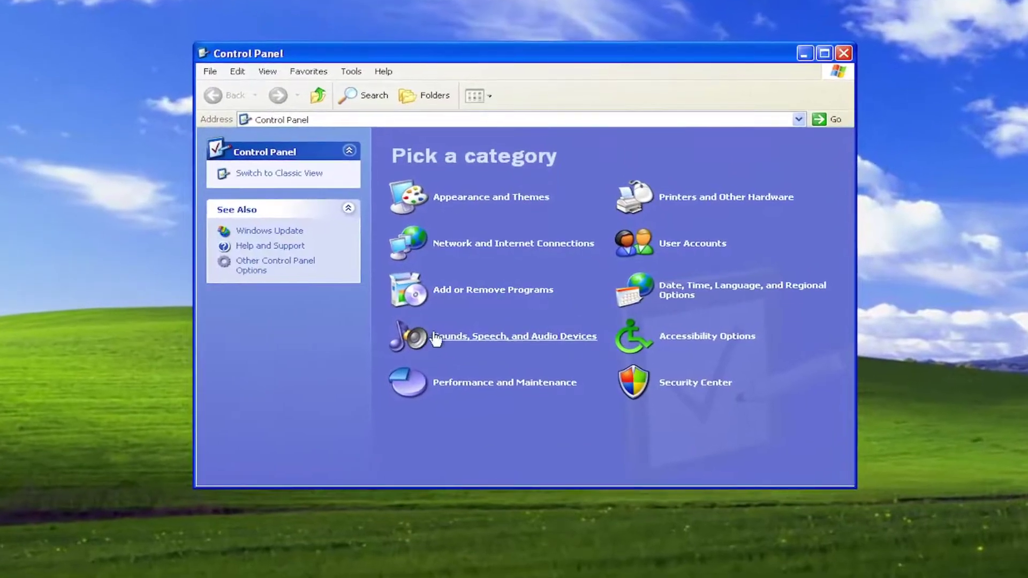
{"action": "left_click", "coordinate": [506, 338]}
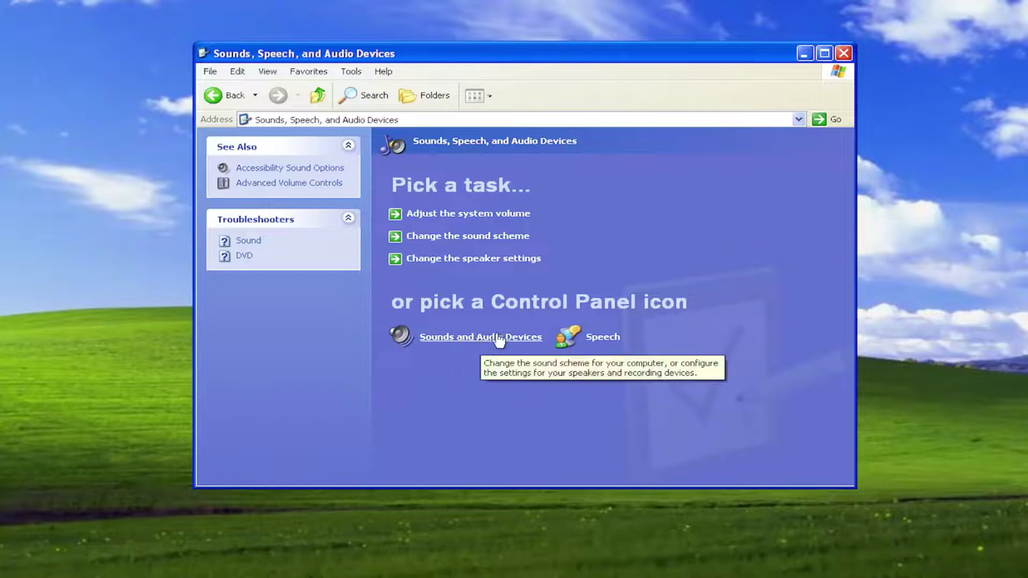
{"action": "left_click", "coordinate": [480, 338]}
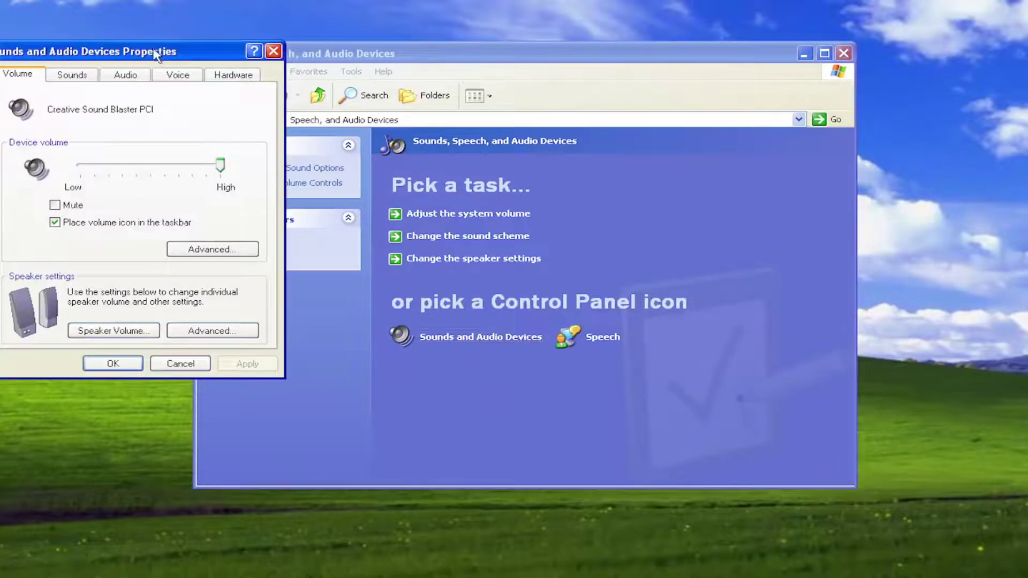
- Leave the device volume at High and toggle Mute on then off again
{"action": "left_click_drag", "start_coordinate": [157, 54], "coordinate": [562, 102]}
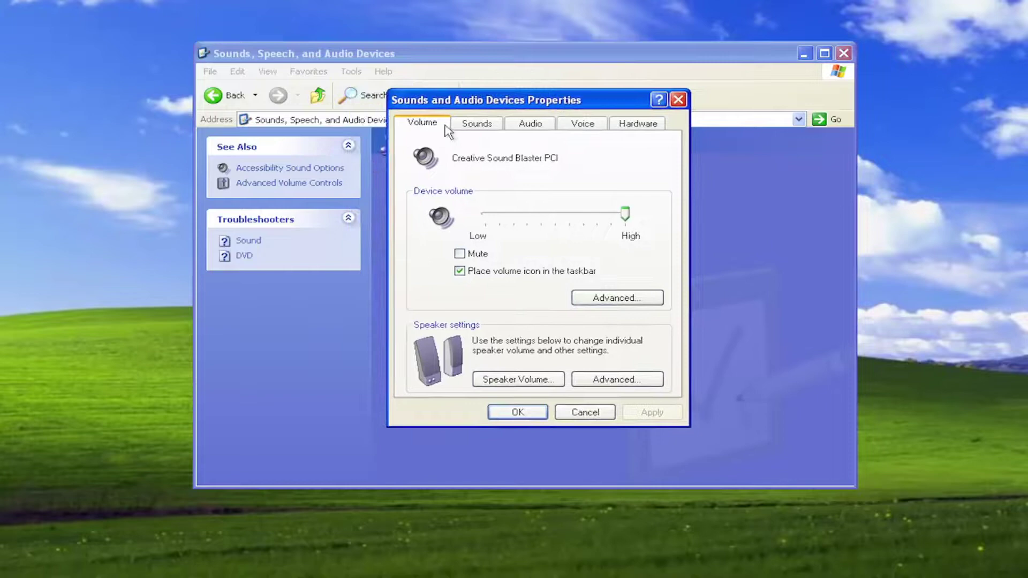
{"action": "left_click_drag", "start_coordinate": [626, 213], "coordinate": [689, 219]}
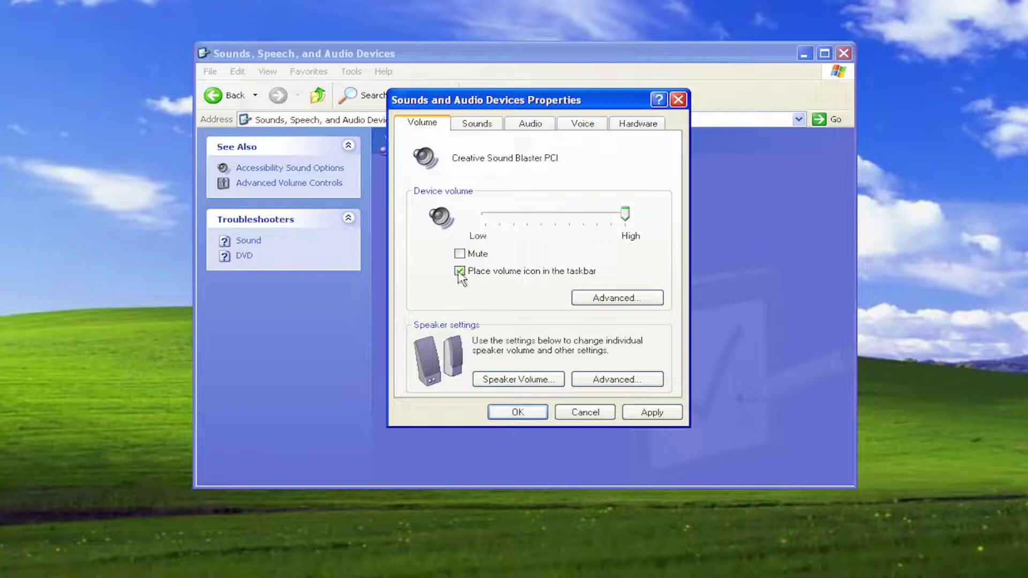
{"action": "left_click", "coordinate": [460, 254]}
{"action": "left_click", "coordinate": [462, 256]}
- Set both speakers to High in Speaker Volume and confirm the change
{"action": "left_click", "coordinate": [507, 384]}
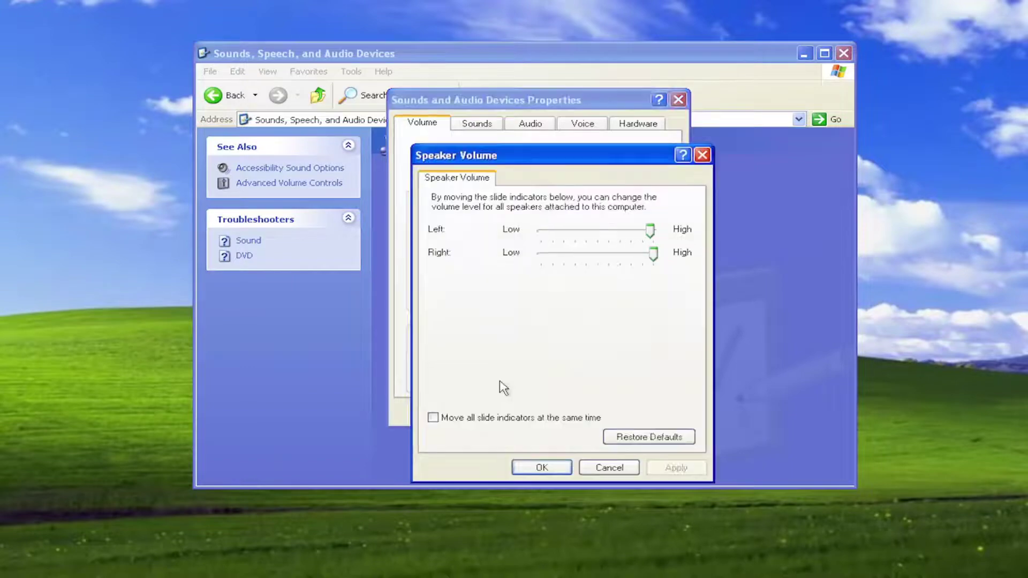
{"action": "left_click_drag", "start_coordinate": [651, 230], "coordinate": [659, 232]}
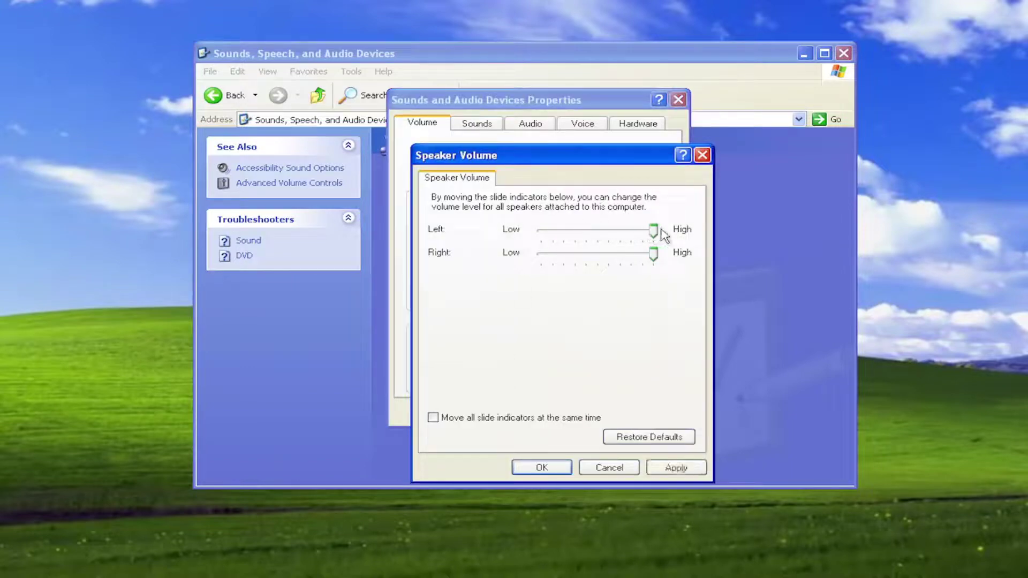
{"action": "left_click", "coordinate": [669, 468]}
{"action": "left_click", "coordinate": [542, 468]}
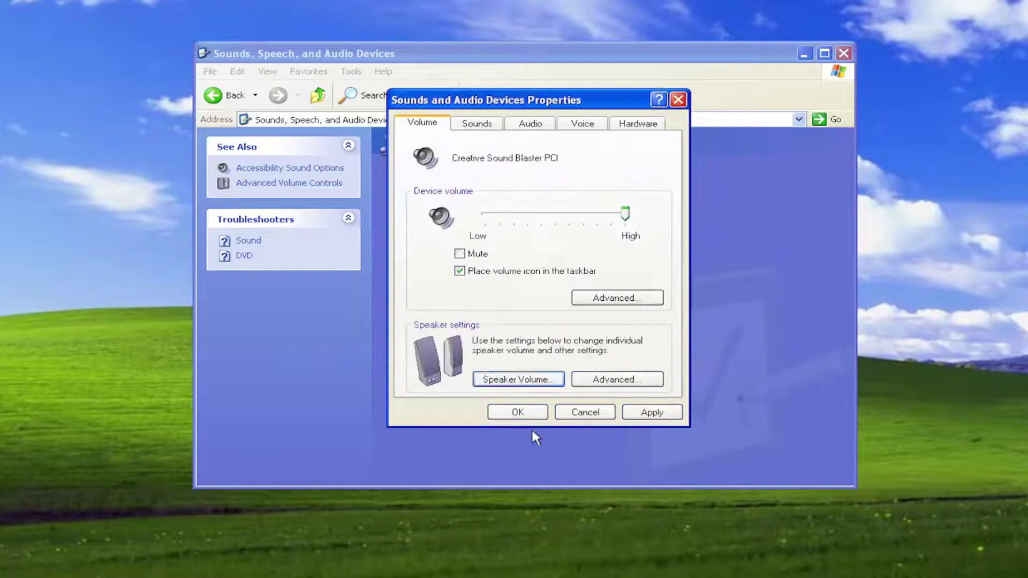
- Try No Speakers in Advanced Audio Properties, restore Desktop stereo speakers, then cancel out
{"action": "left_click", "coordinate": [605, 382]}
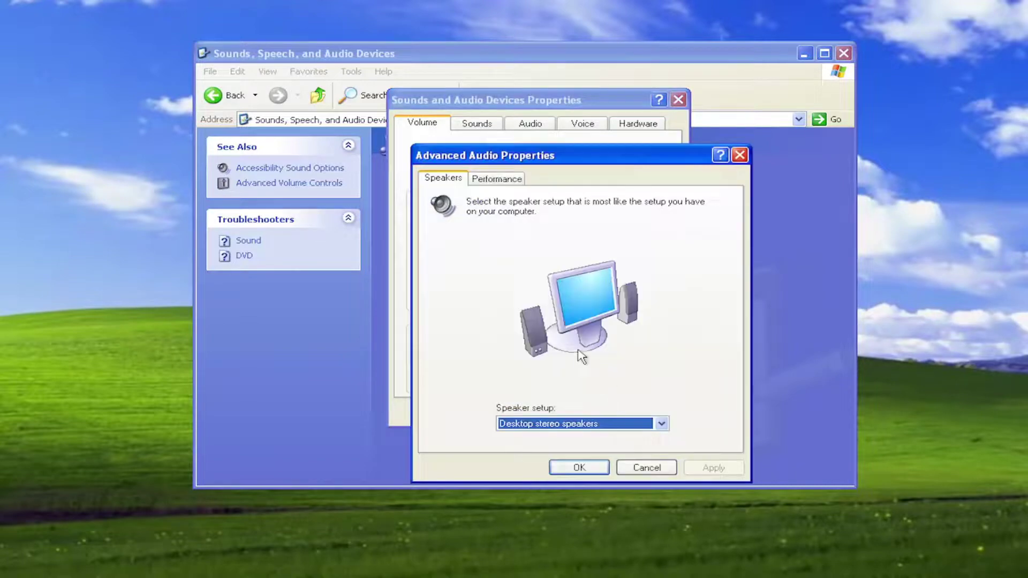
{"action": "left_click", "coordinate": [566, 421]}
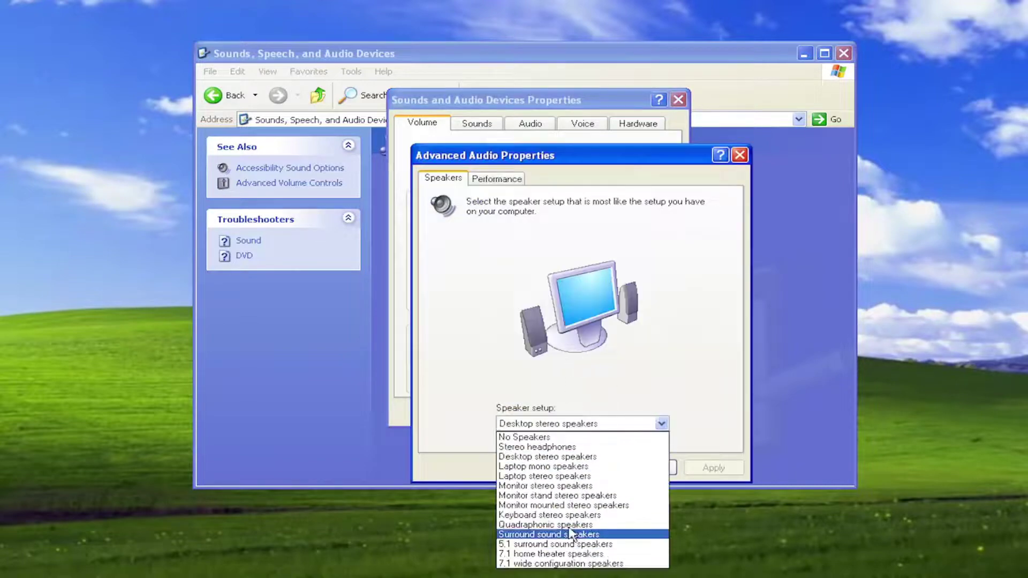
{"action": "left_click", "coordinate": [555, 515]}
{"action": "left_click", "coordinate": [560, 424]}
{"action": "left_click", "coordinate": [538, 438]}
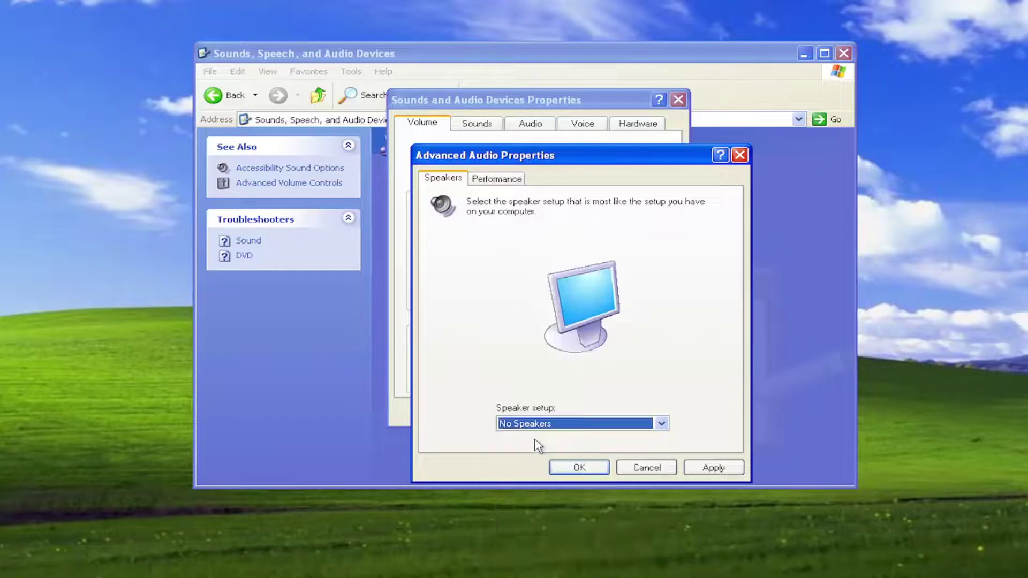
{"action": "left_click", "coordinate": [531, 459]}
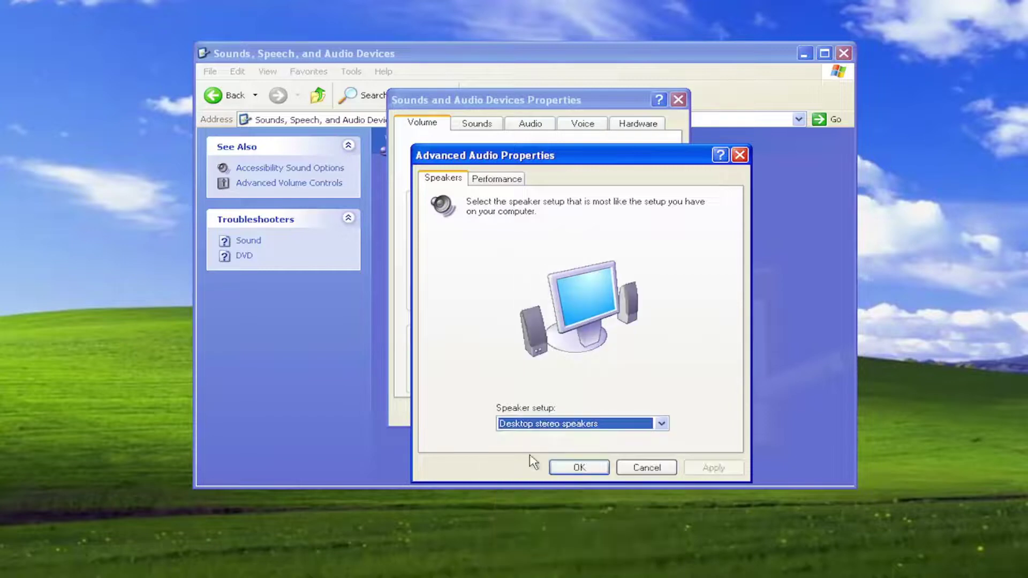
{"action": "left_click", "coordinate": [648, 468]}
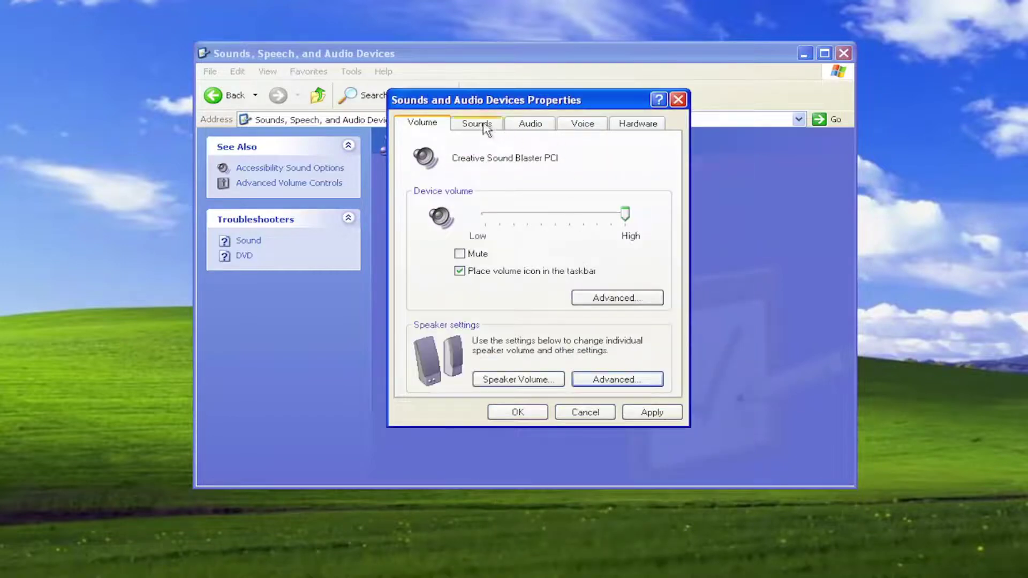
- Review the Sounds, Audio, Voice and Hardware tabs, keeping Creative Sound Blaster PCI as playback device
{"action": "left_click", "coordinate": [485, 131]}
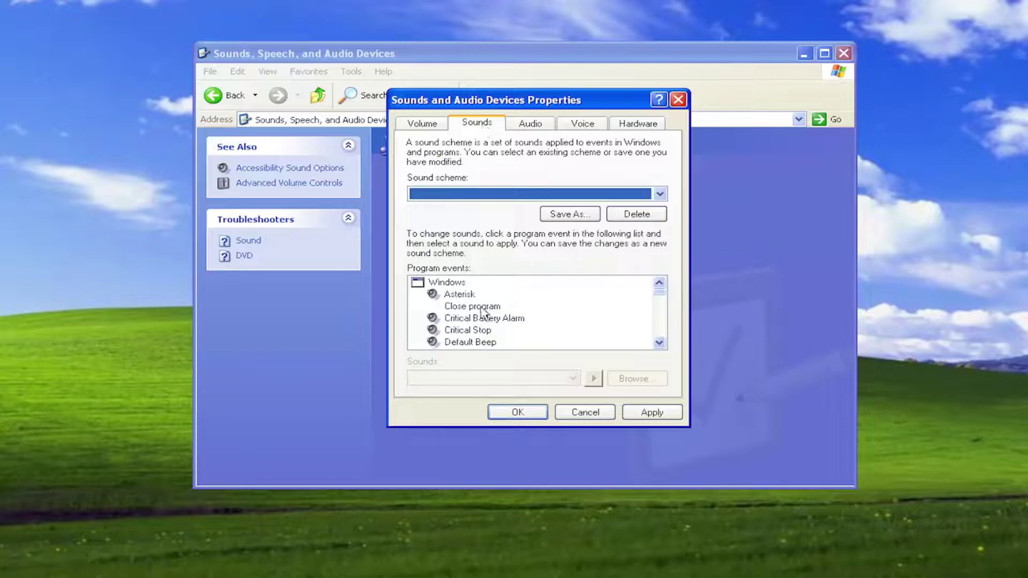
{"action": "left_click", "coordinate": [521, 130]}
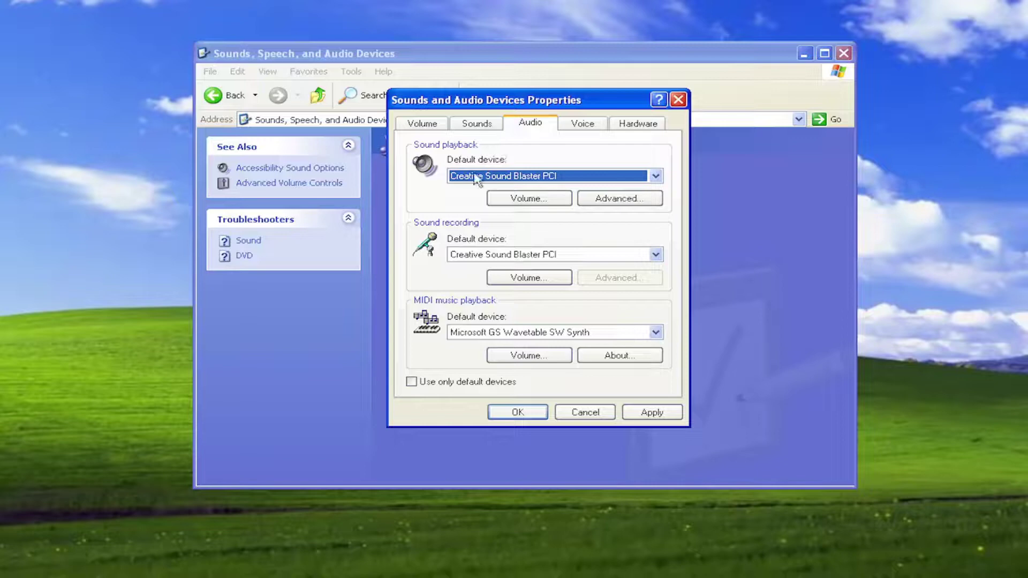
{"action": "left_click", "coordinate": [656, 177]}
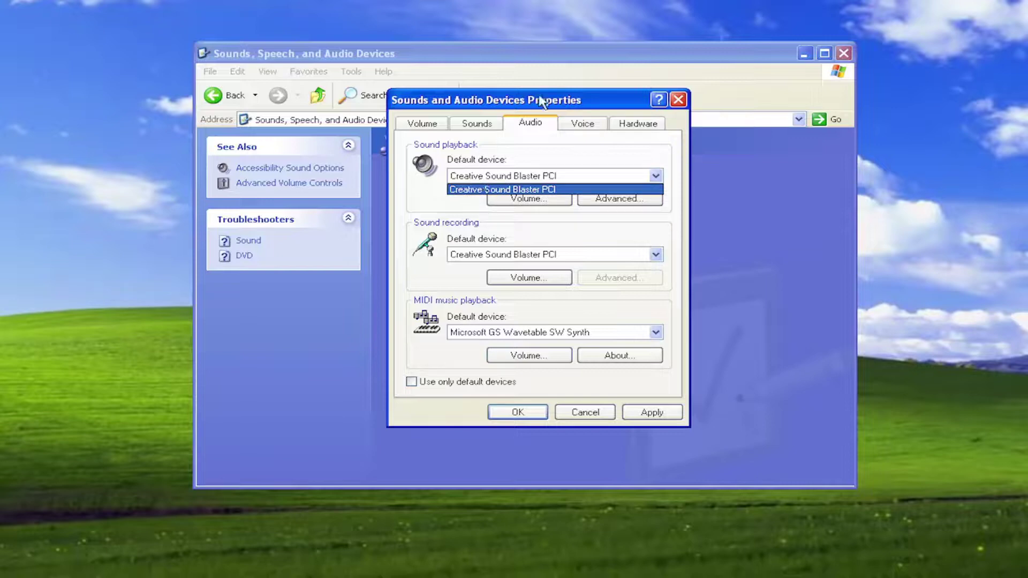
{"action": "left_click", "coordinate": [585, 130]}
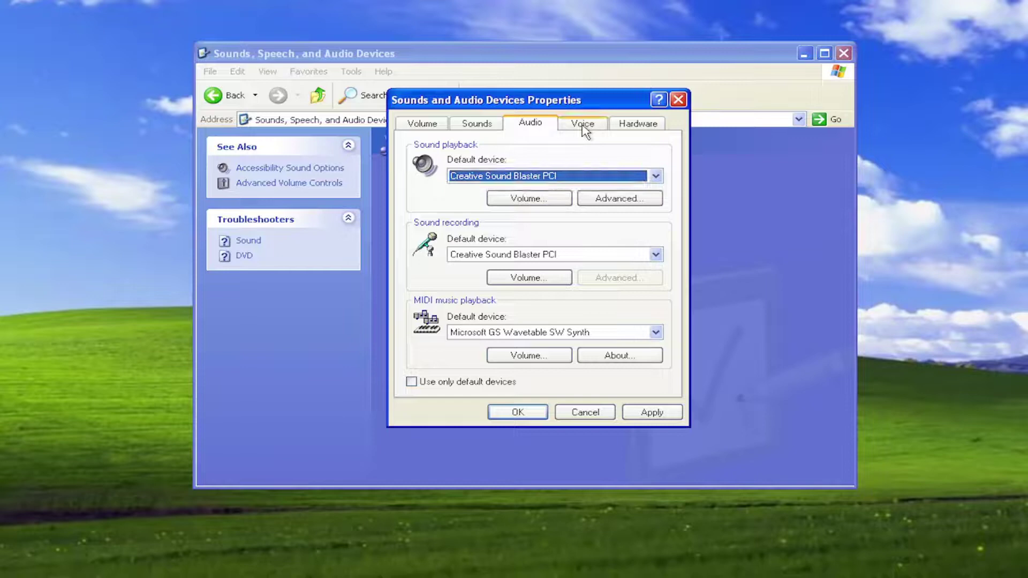
{"action": "left_click", "coordinate": [585, 131]}
{"action": "left_click", "coordinate": [631, 132]}
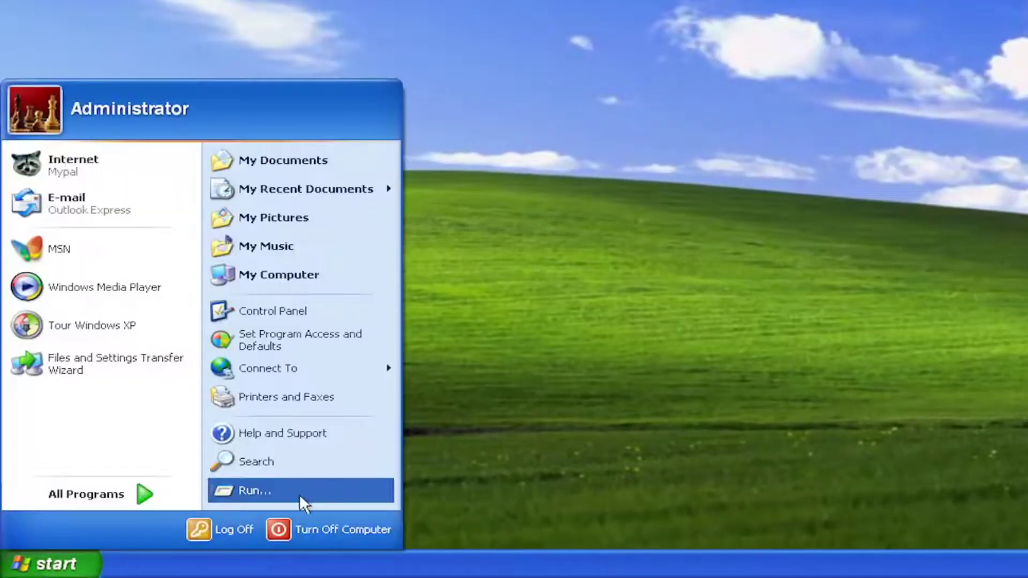
- Launch Device Manager from Run with devmgmt.msc
{"action": "left_click", "coordinate": [261, 492]}
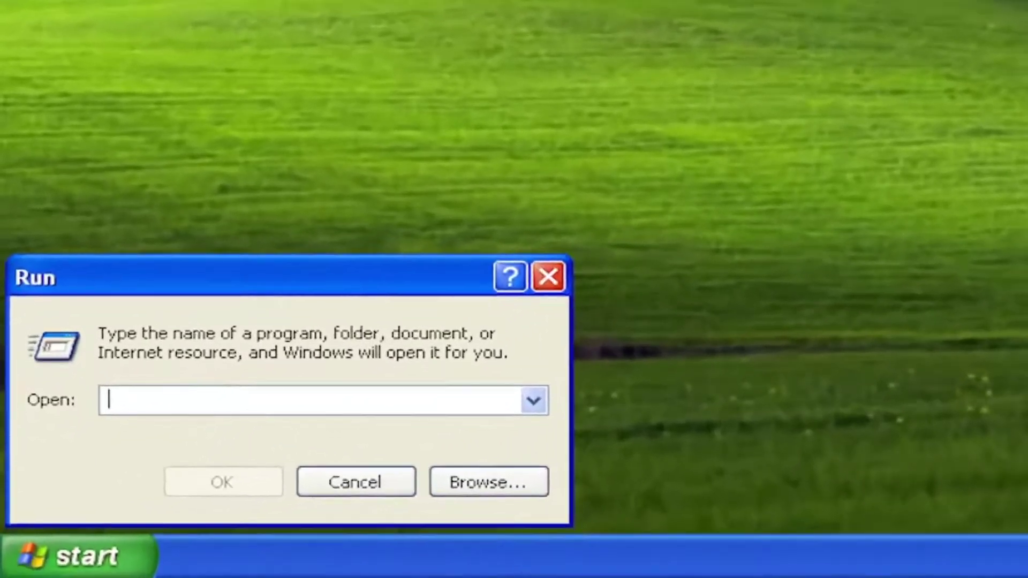
{"action": "type", "text": "devm"}
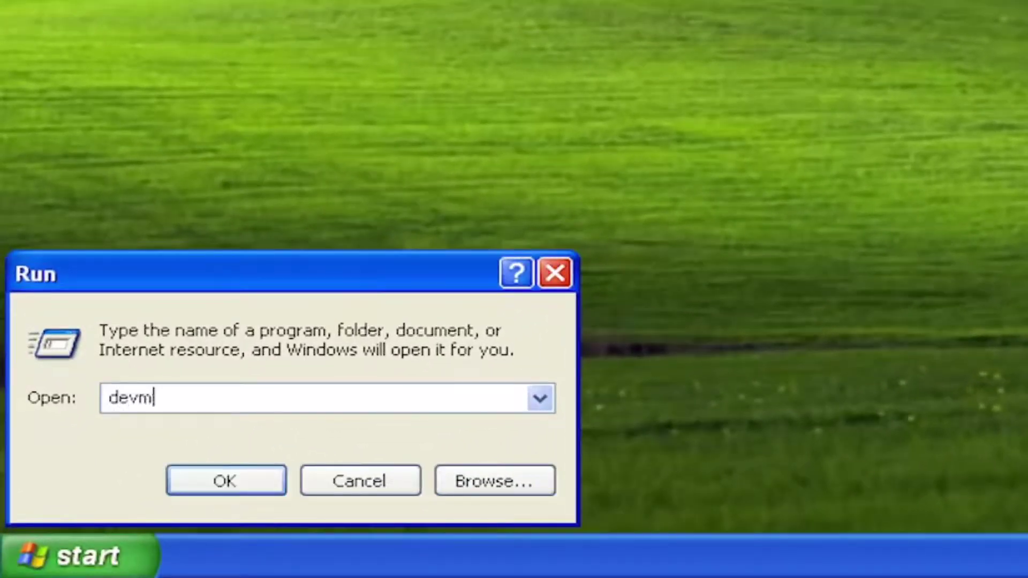
{"action": "type", "text": "gmt.m"}
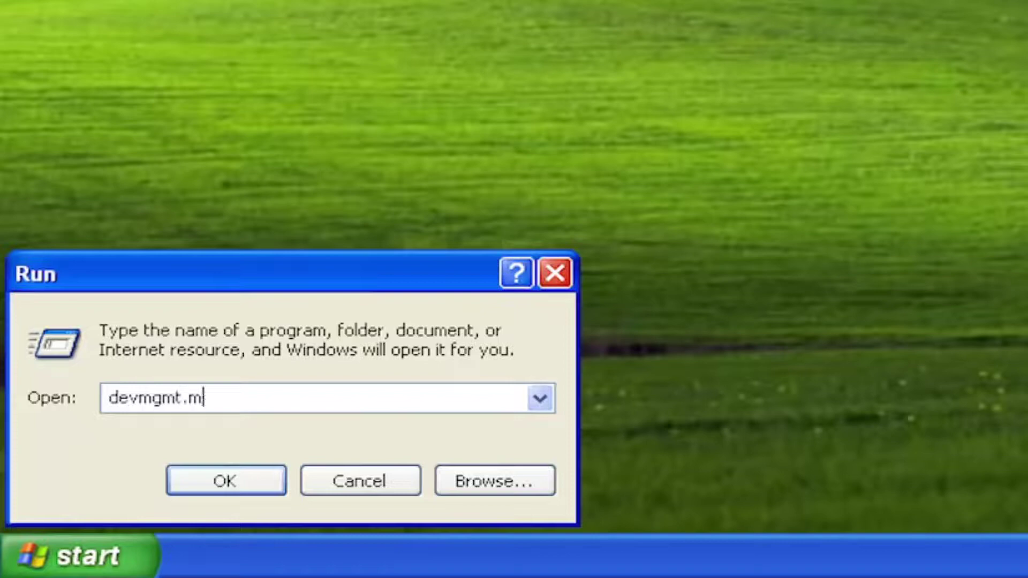
{"action": "type", "text": "sc"}
{"action": "left_click", "coordinate": [235, 481]}
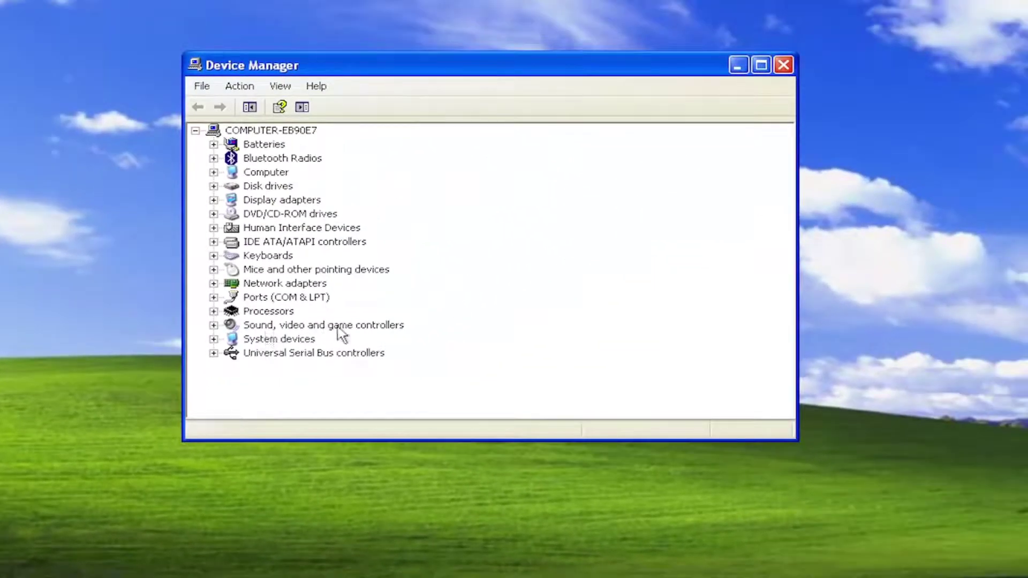
- Expand Sound, video and game controllers and select the Audio Codecs device
{"action": "double_click", "coordinate": [304, 326]}
{"action": "scroll", "coordinate": [309, 337], "scroll_direction": "down", "scroll_amount": 1}
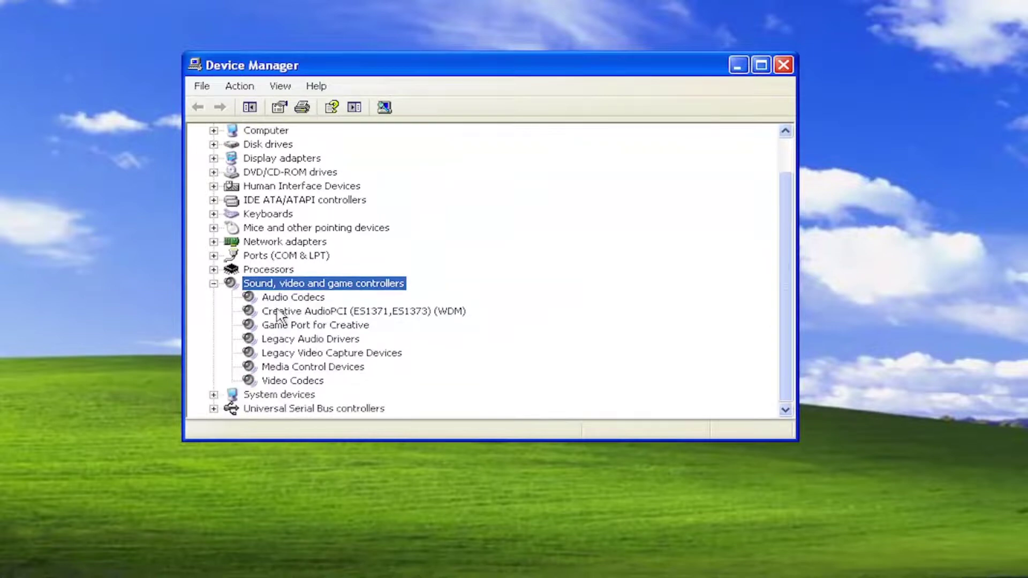
{"action": "left_click", "coordinate": [280, 299]}
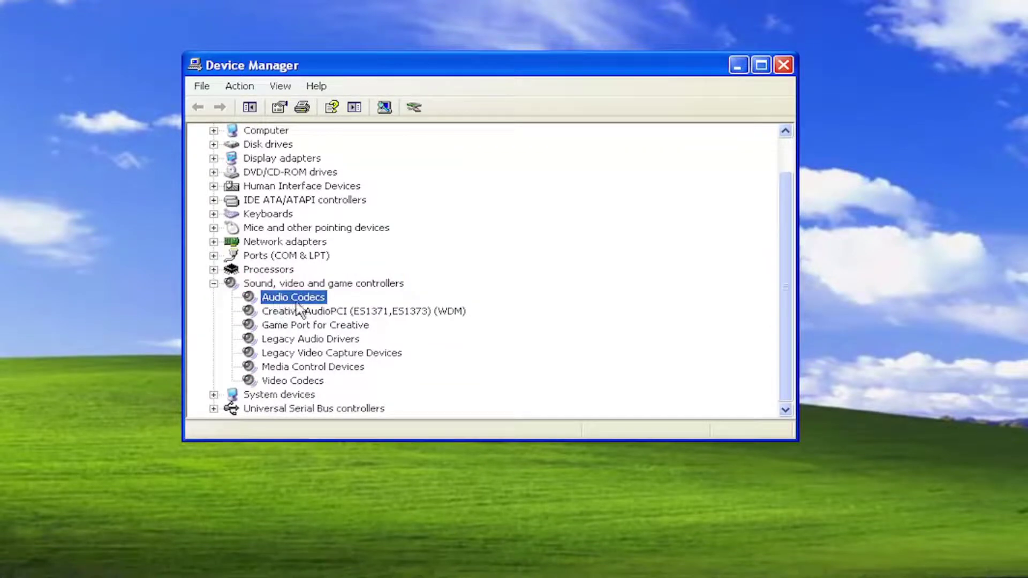
{"action": "right_click", "coordinate": [300, 327]}
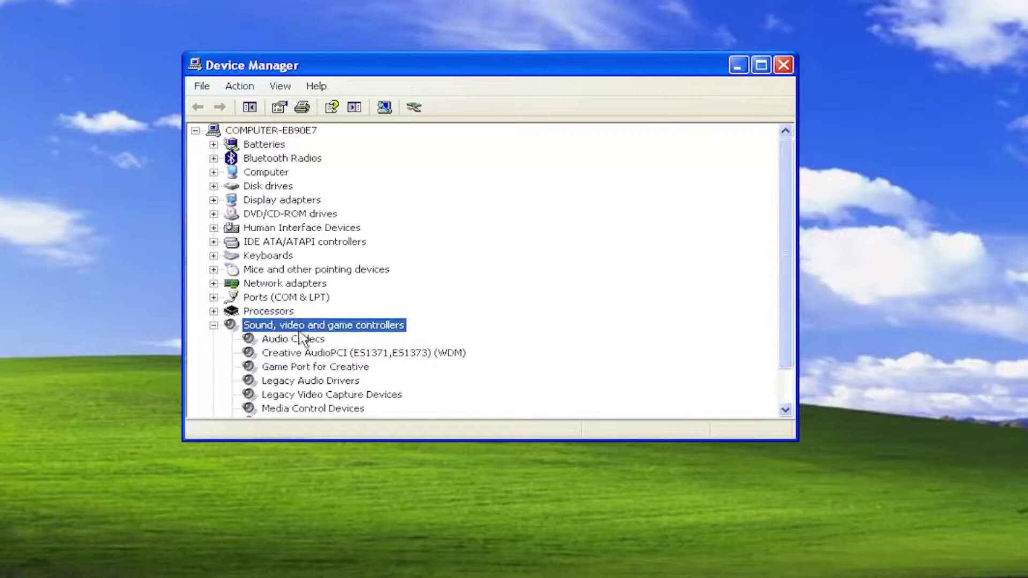
{"action": "left_click", "coordinate": [256, 355]}
- Start updating the Audio Codecs driver, allowing Windows Update this time only and installing from a list
{"action": "right_click", "coordinate": [272, 350]}
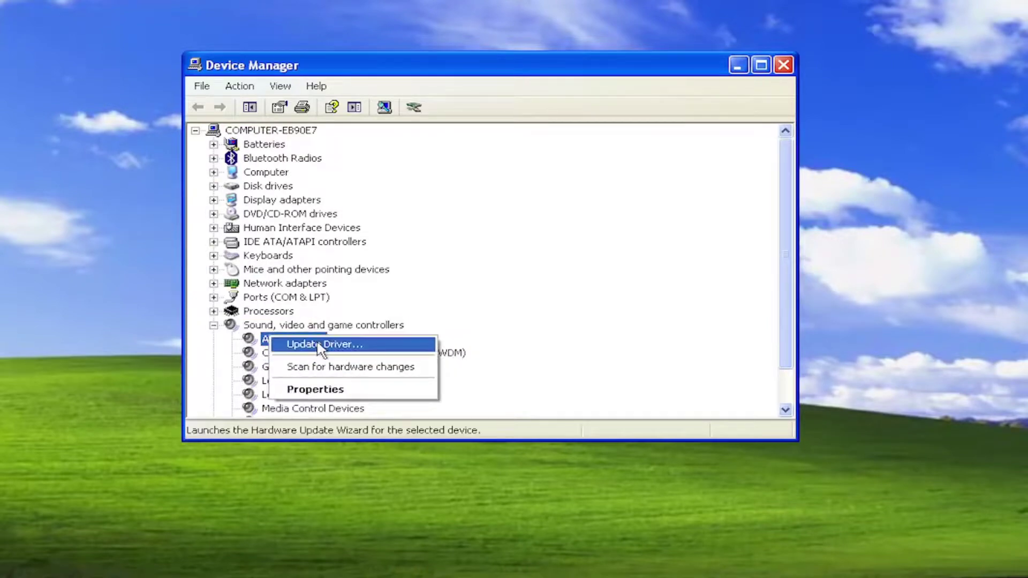
{"action": "left_click", "coordinate": [317, 346]}
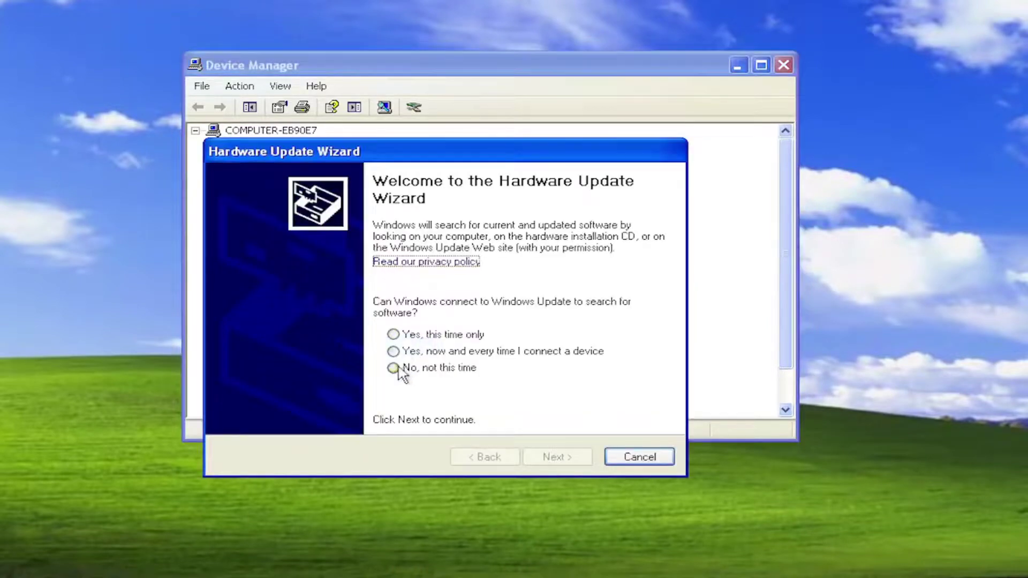
{"action": "left_click", "coordinate": [407, 340]}
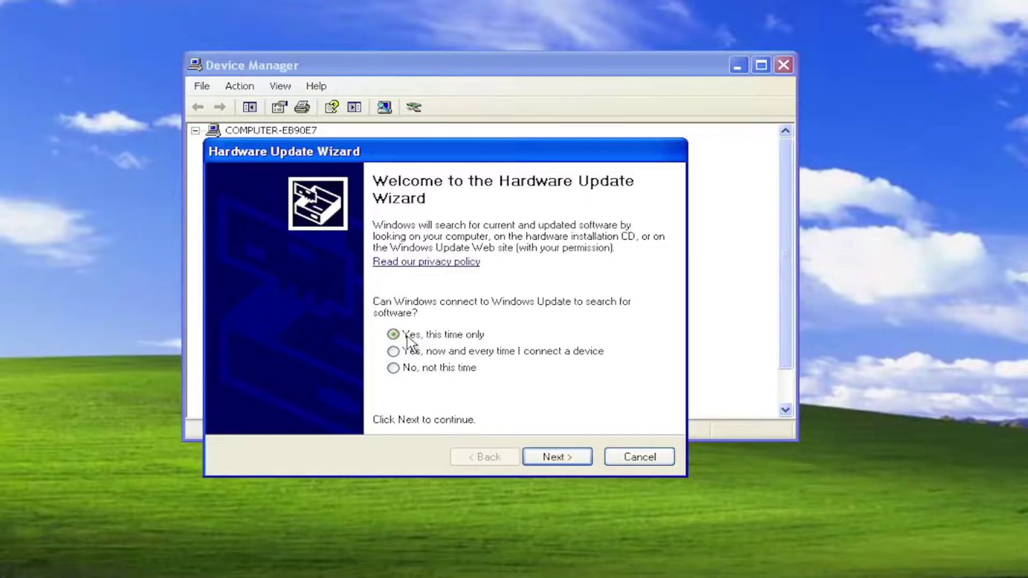
{"action": "left_click", "coordinate": [554, 460]}
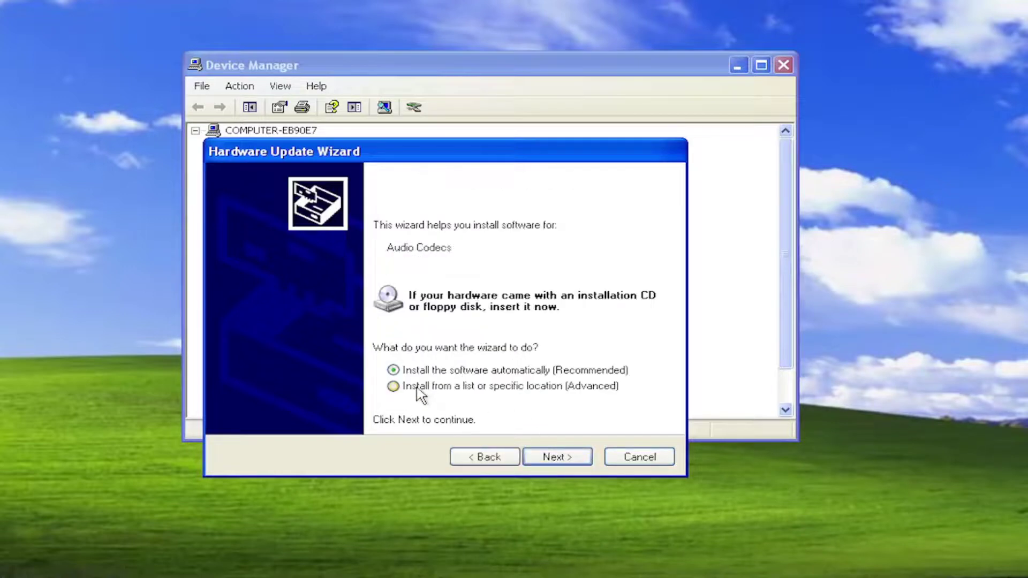
{"action": "left_click", "coordinate": [419, 387]}
{"action": "left_click", "coordinate": [554, 457]}
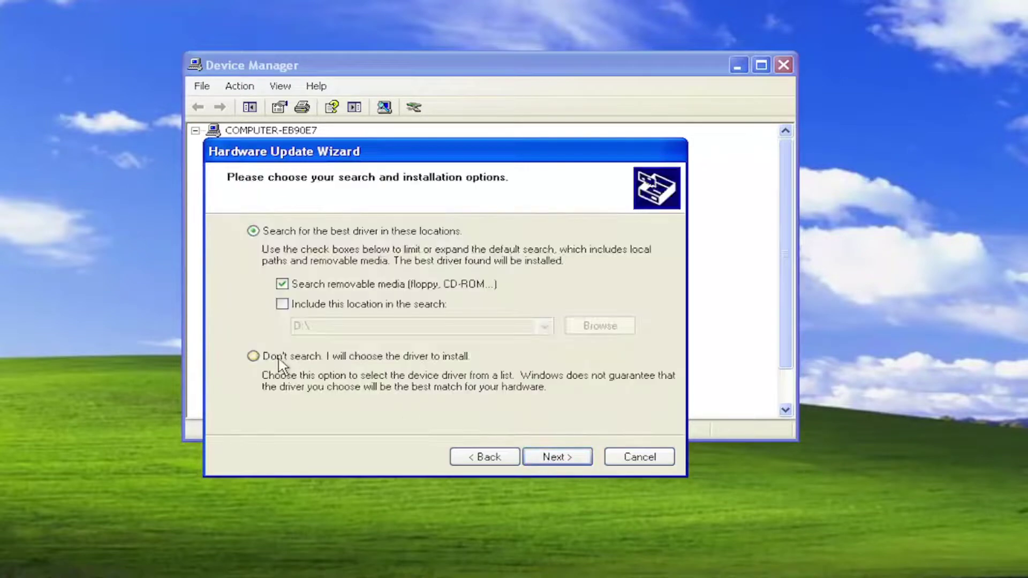
- Choose the driver manually and install Audio Codecs from the compatible driver list
{"action": "left_click", "coordinate": [254, 357]}
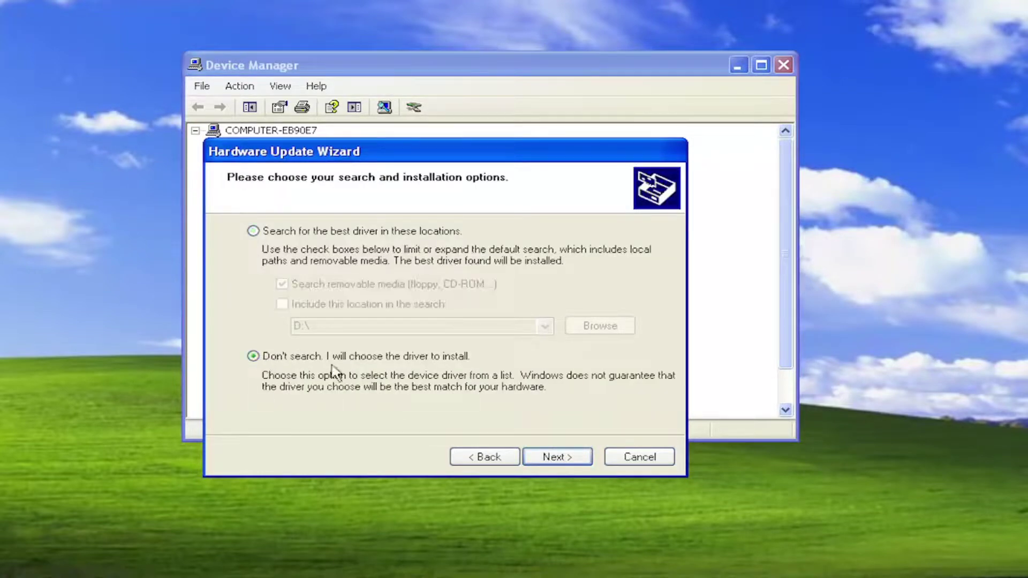
{"action": "left_click", "coordinate": [563, 466]}
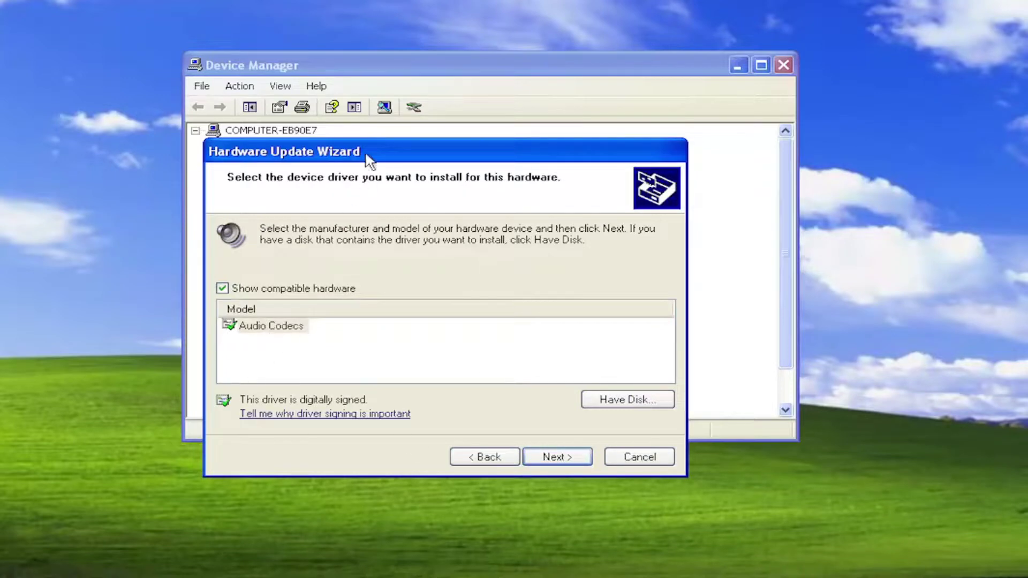
{"action": "left_click_drag", "start_coordinate": [364, 155], "coordinate": [411, 110]}
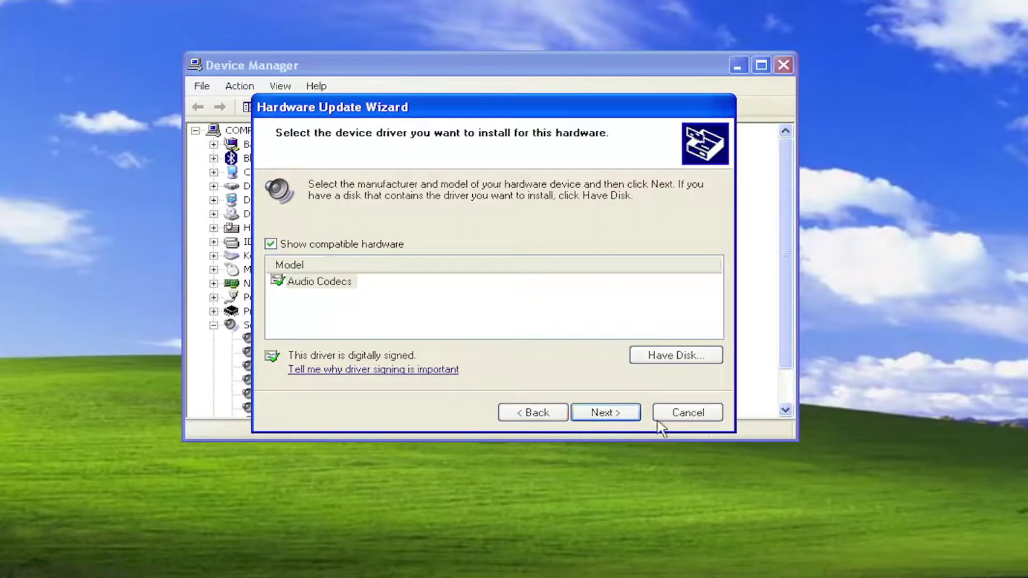
{"action": "left_click", "coordinate": [602, 413]}
- Close the finished Hardware Update Wizard, returning to Device Manager
{"action": "left_click", "coordinate": [607, 419]}
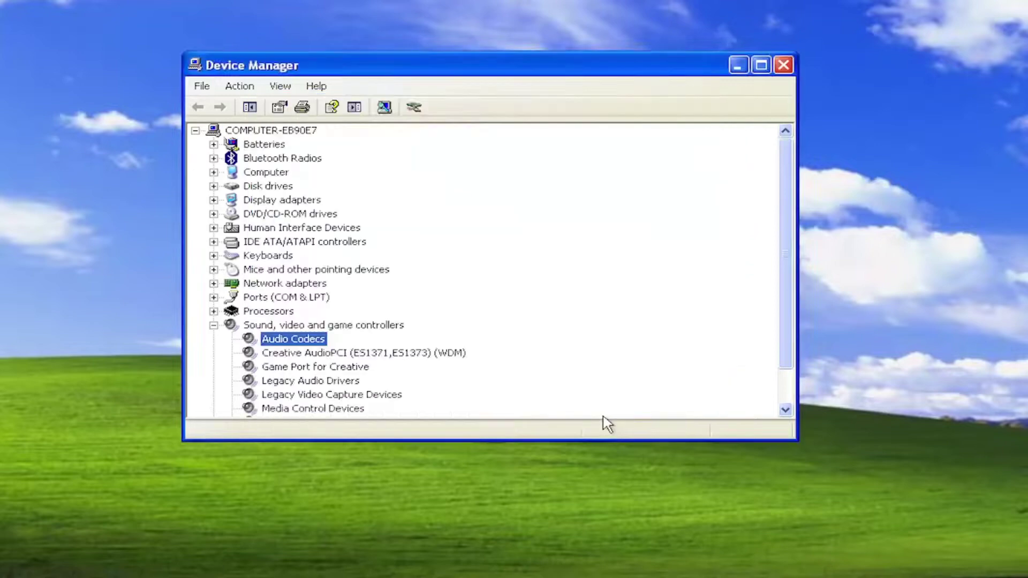
{"action": "scroll", "coordinate": [345, 361], "scroll_direction": "down", "scroll_amount": 1}
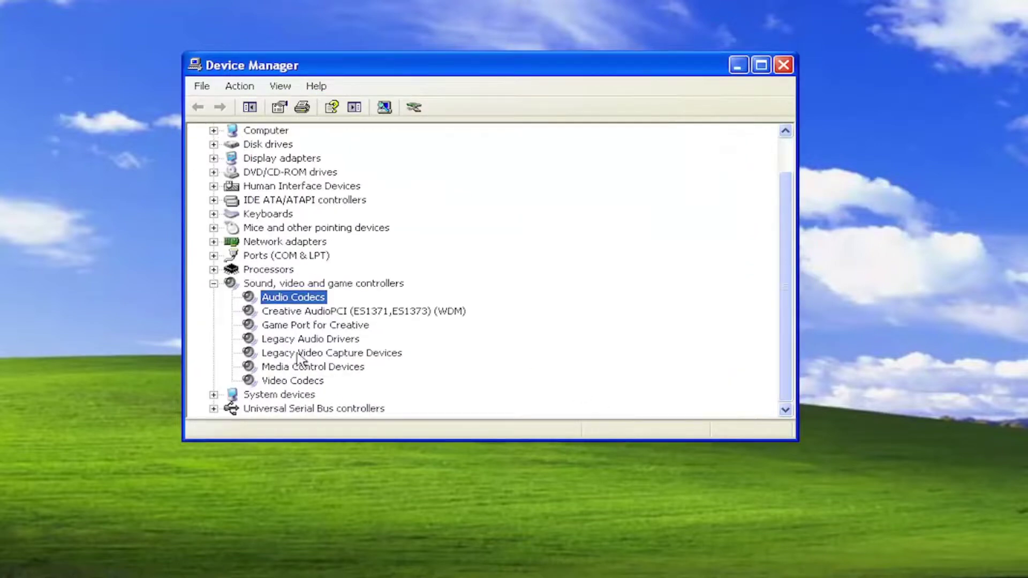